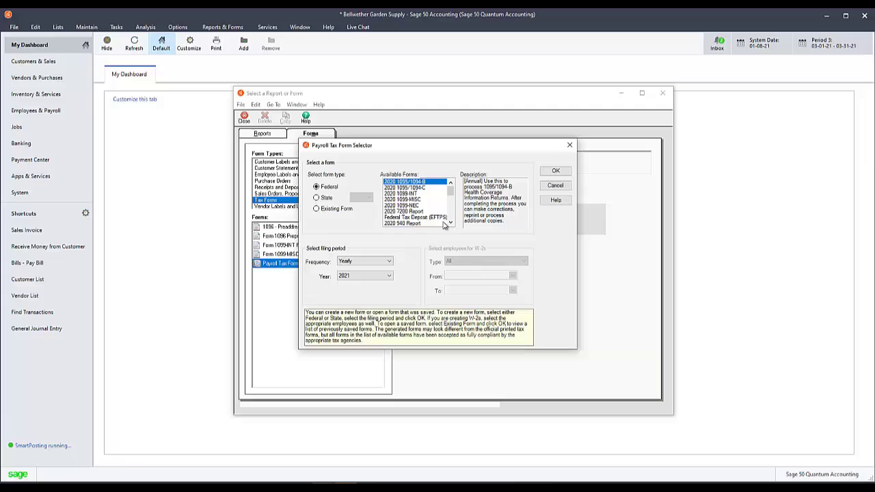
- Choose the 2020 941/Schedule B/941-V form with the 4th Quarter filing period
scroll(427, 213, "down", 1)
scroll(428, 213, "down", 1)
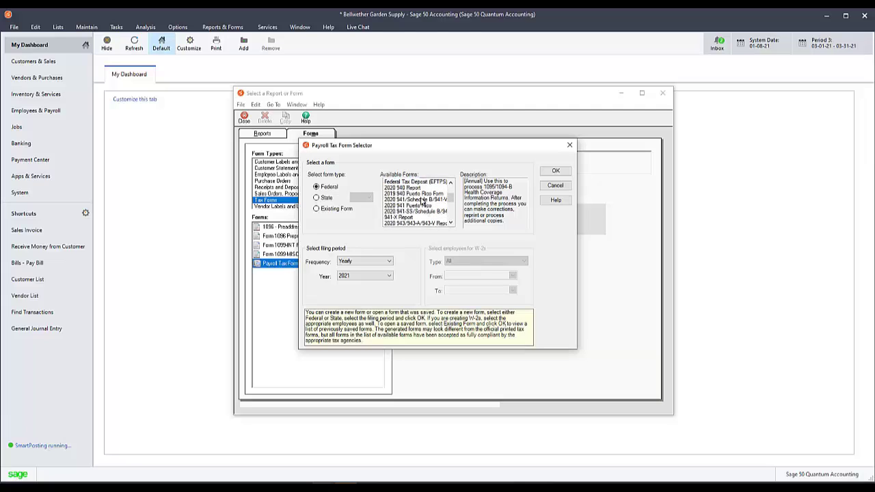
left_click(422, 199)
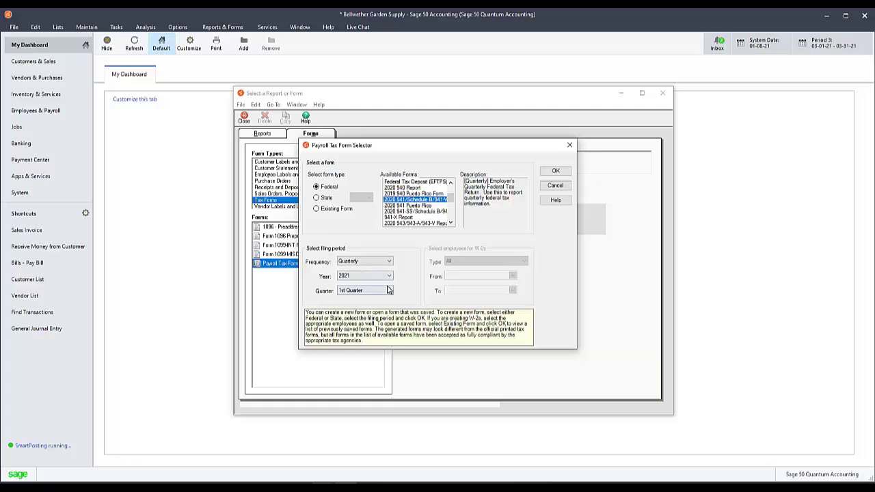
left_click(388, 292)
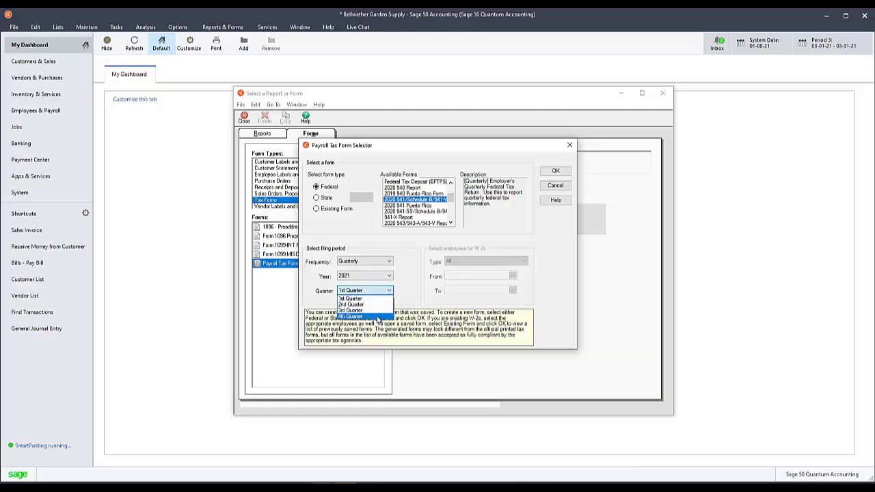
left_click(378, 317)
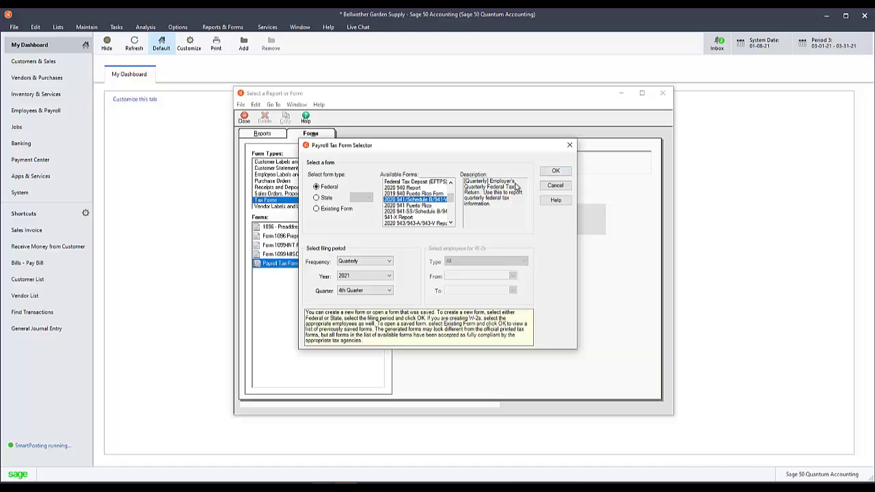
- Confirm the 941 form choice and close the payroll tax form selector
left_click(561, 174)
left_click(560, 174)
left_click(563, 174)
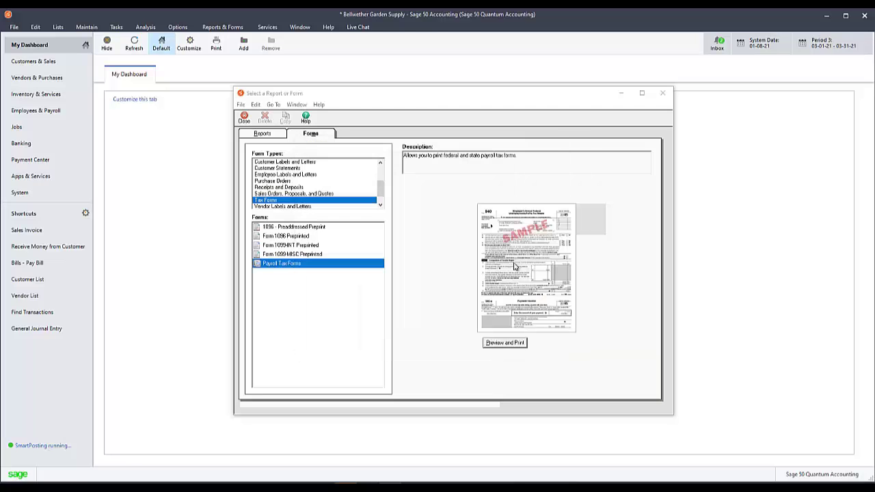
- Close the forms window and back up Bellwether Garden Supply as a .ptb file in its company folder
left_click(662, 91)
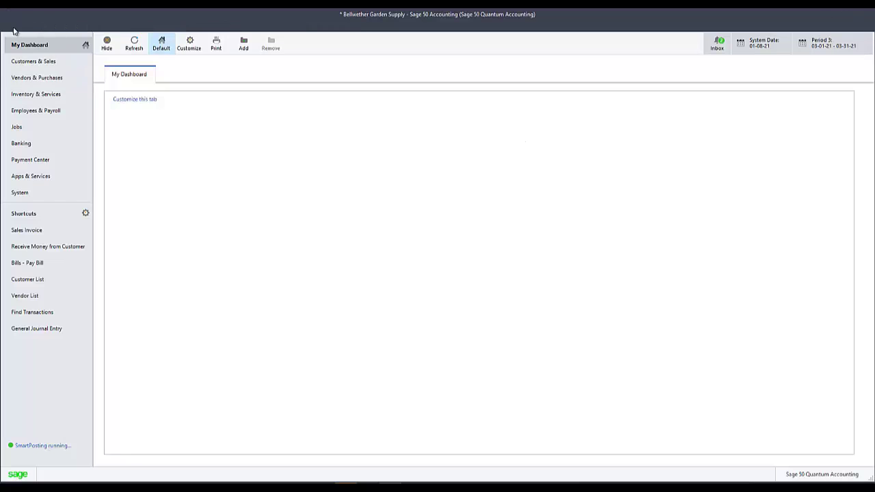
left_click(14, 27)
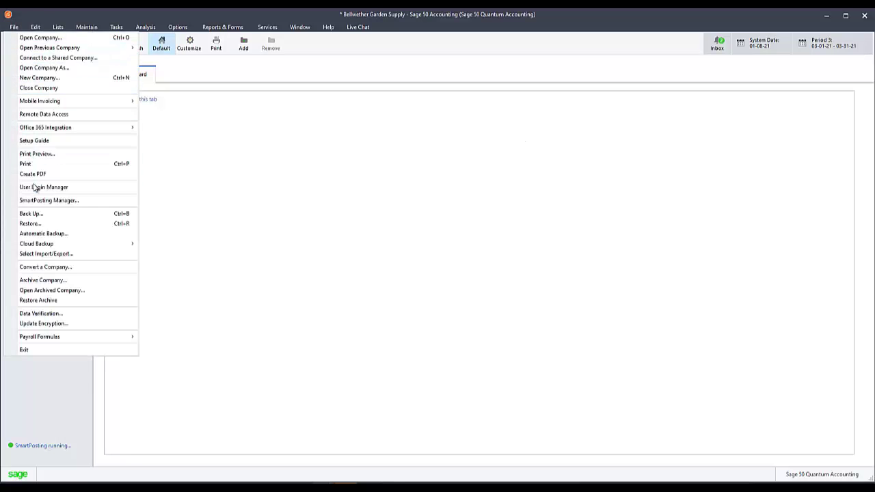
left_click(37, 215)
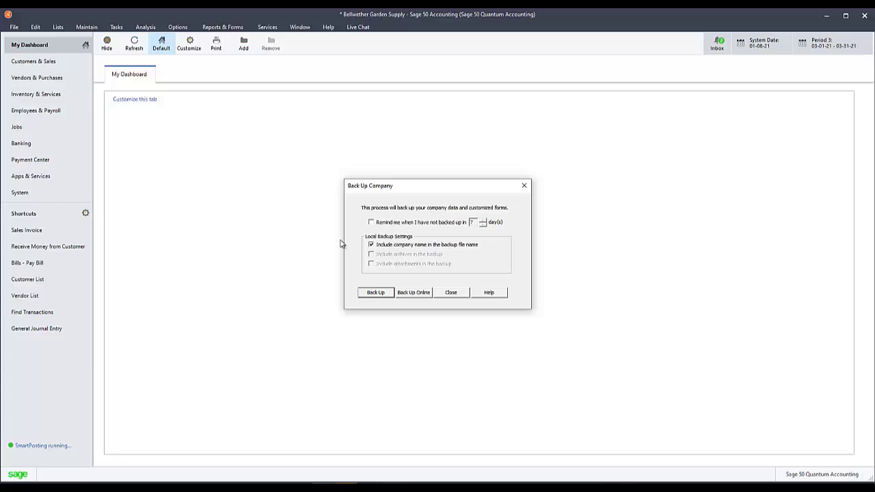
left_click(373, 294)
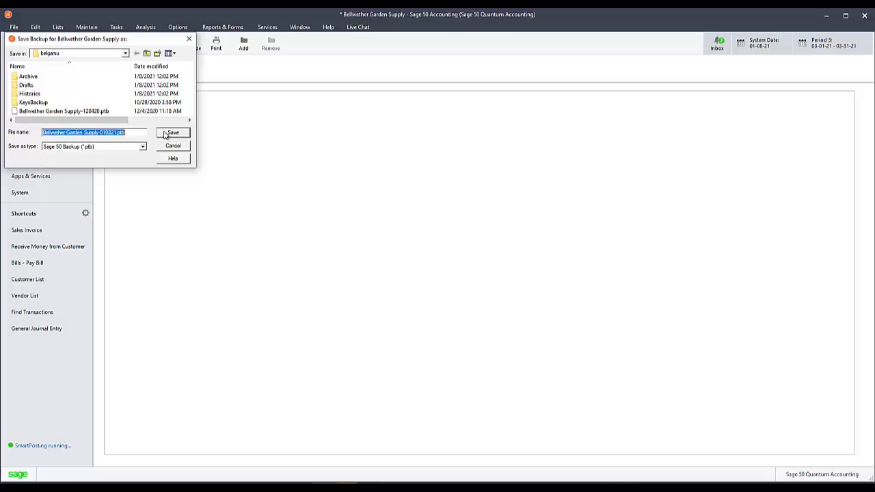
left_click(169, 132)
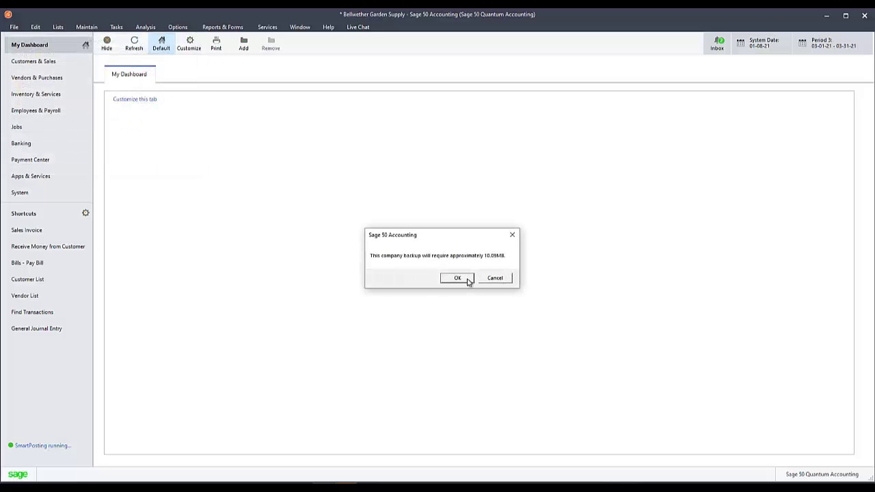
left_click(468, 279)
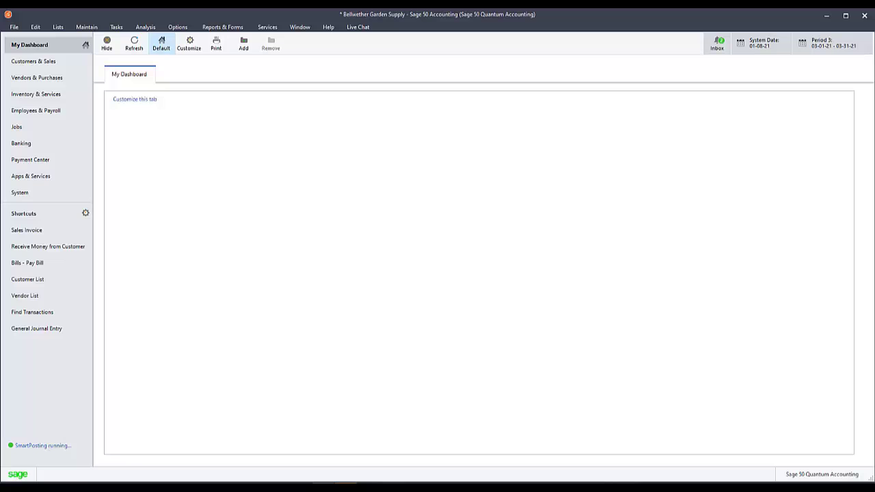
- Start a company restore and select the newly saved Bellwether Garden Supply .ptb backup
left_click(14, 28)
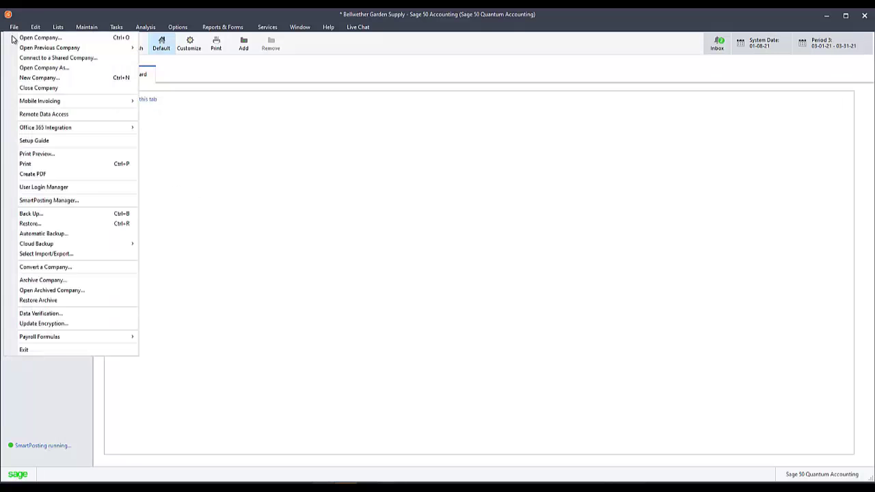
left_click(35, 224)
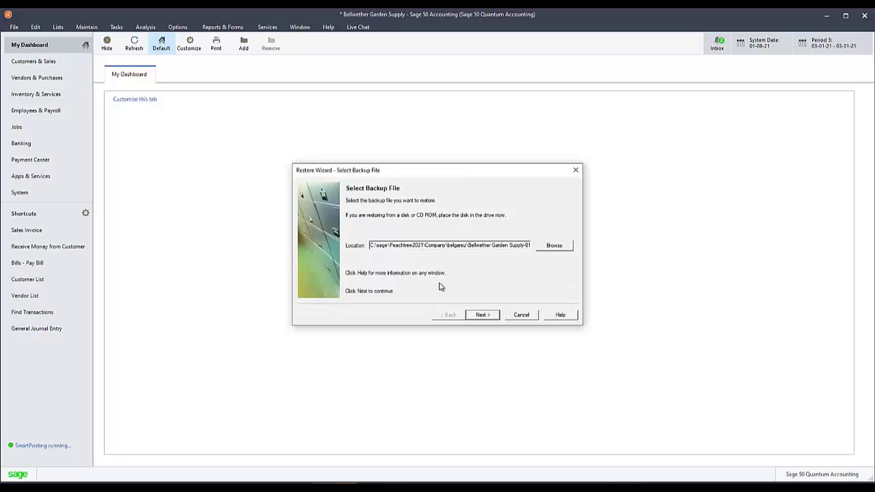
left_click(554, 246)
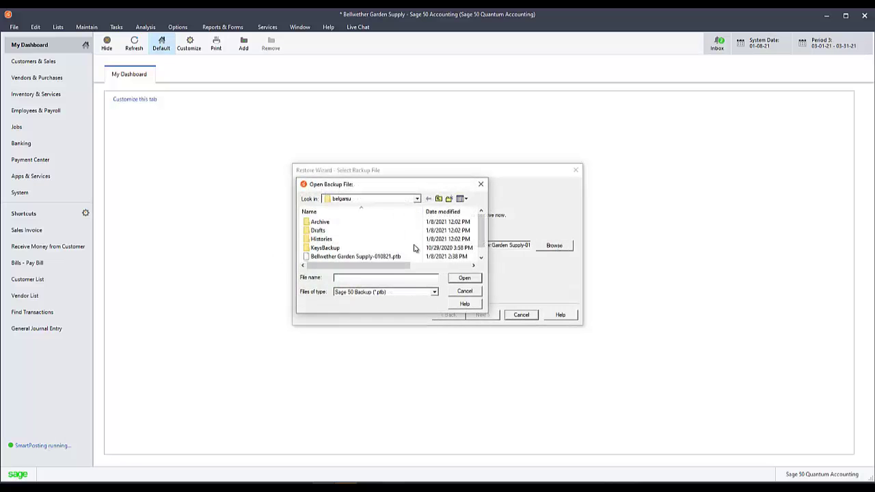
mouse_move(356, 257)
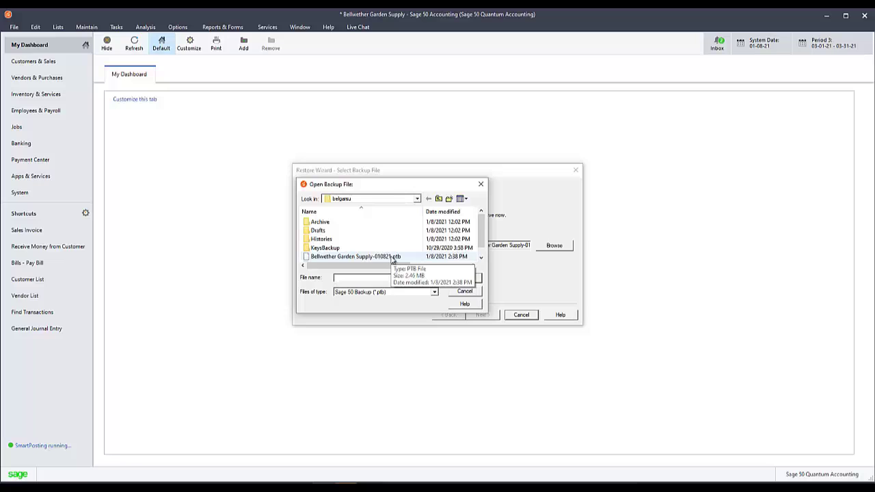
left_click(393, 258)
left_click(465, 279)
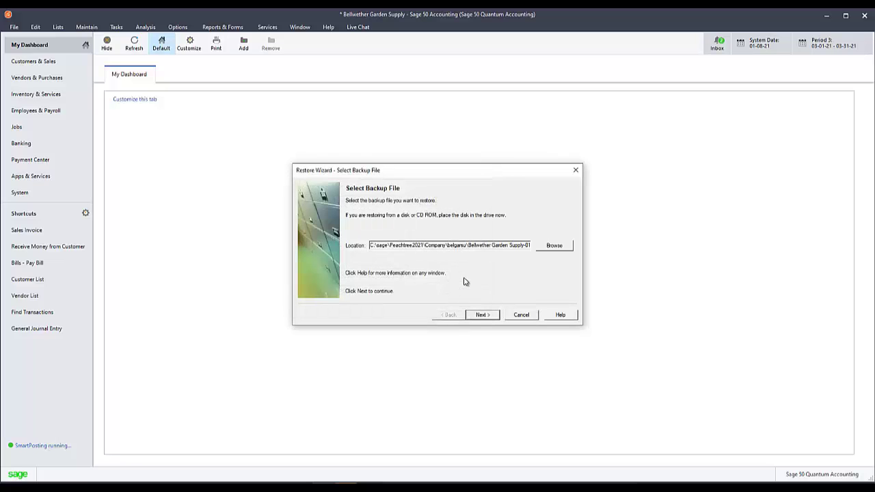
- Restore it as a new company, including customized forms, web transactions and reports
left_click(483, 315)
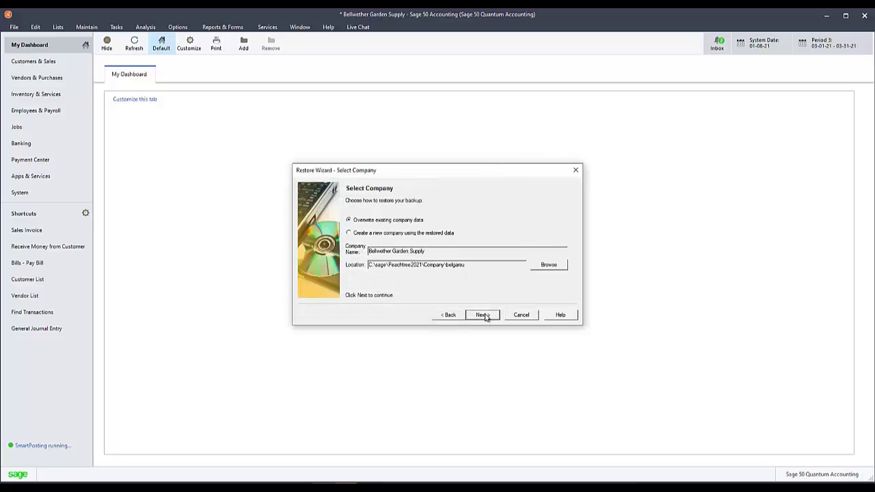
left_click(386, 233)
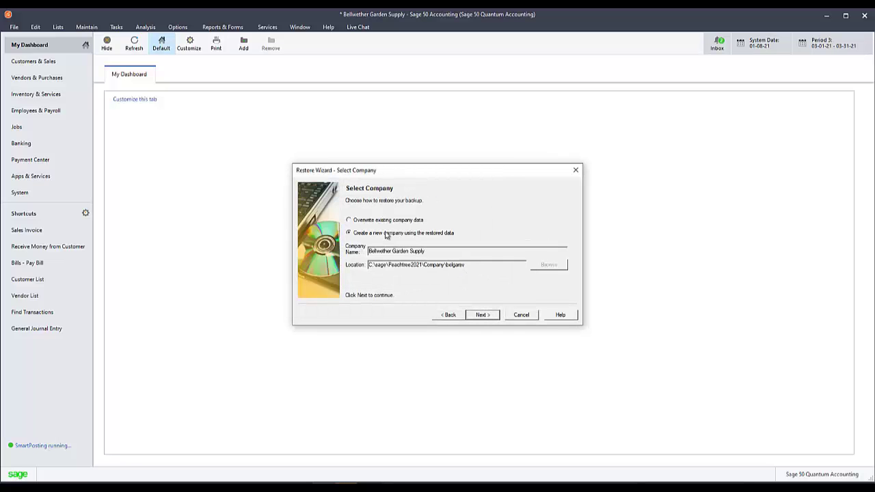
left_click(482, 316)
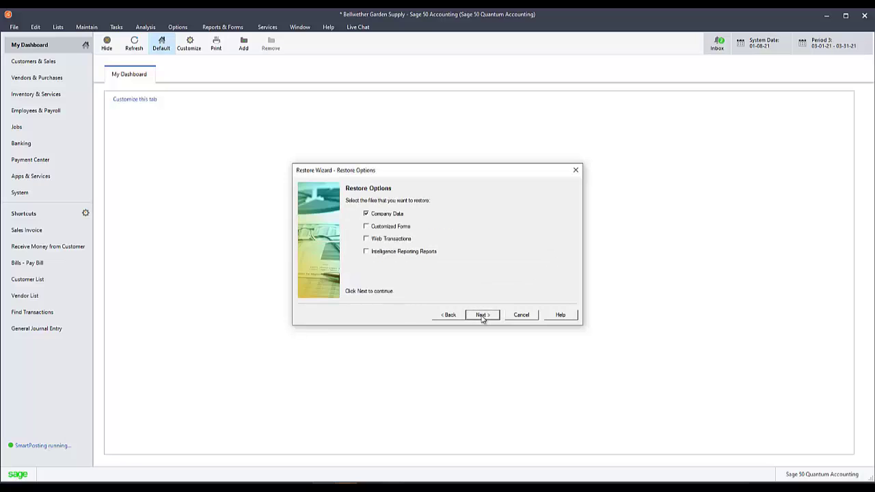
left_click(367, 226)
left_click(368, 251)
left_click(482, 314)
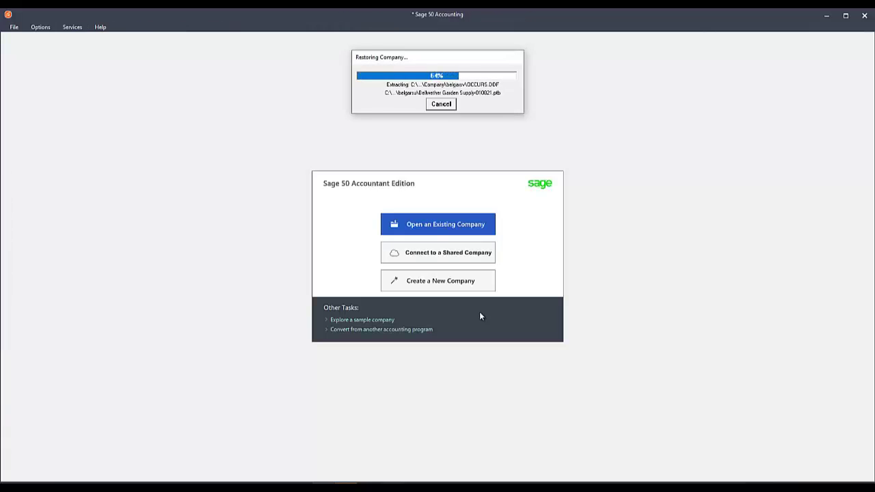
- Acknowledge the finished restore and open the restored Bellwether Garden Supply company from belgarsv
left_click(434, 275)
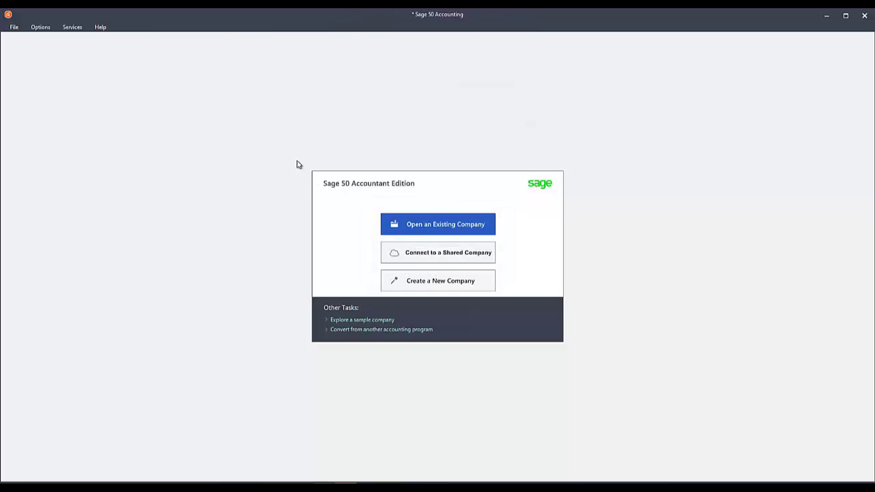
left_click(409, 233)
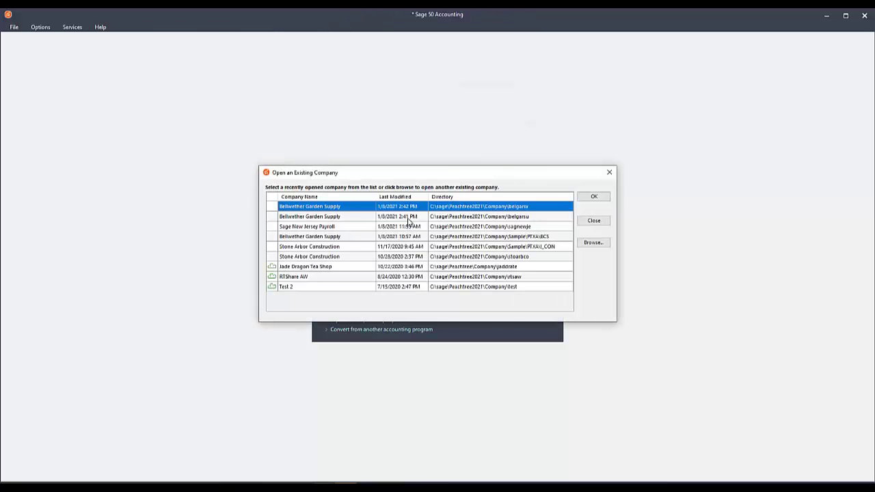
left_click(588, 198)
left_click(223, 27)
- Preview the 2020 941/Schedule B/941-V payroll tax form for the 4th Quarter
left_click(331, 150)
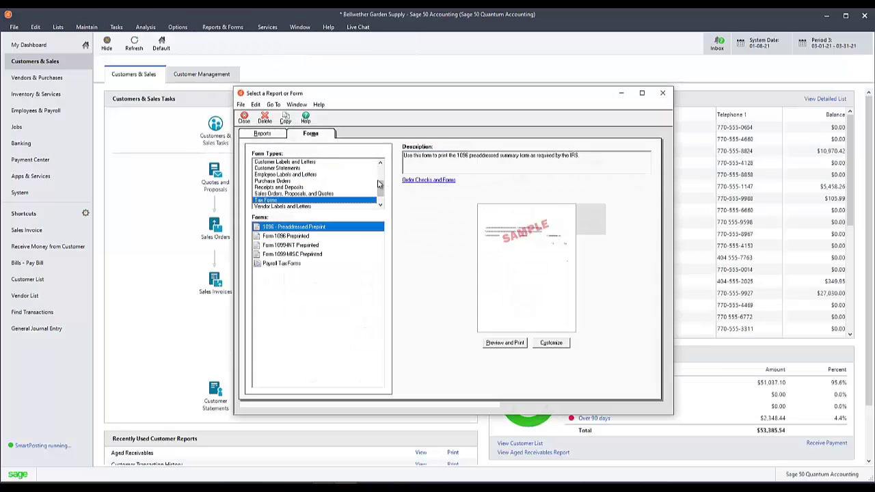
left_click(300, 264)
left_click(504, 343)
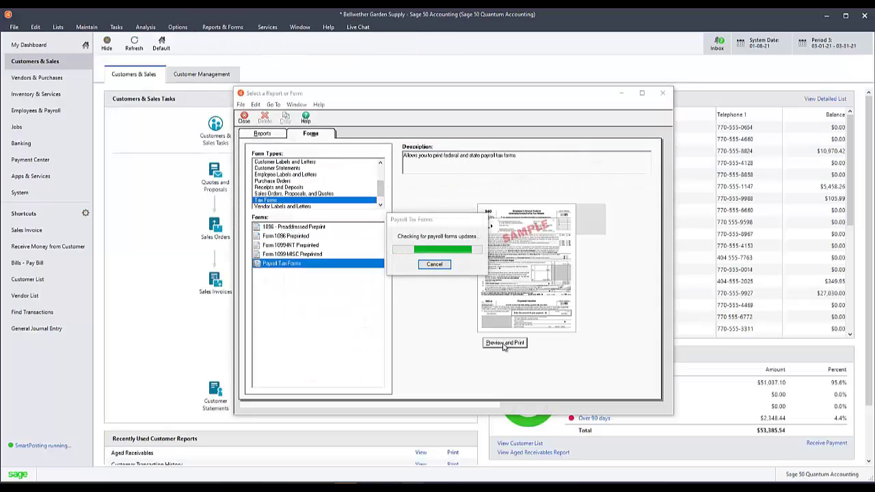
scroll(417, 202, "down", 2)
left_click(414, 199)
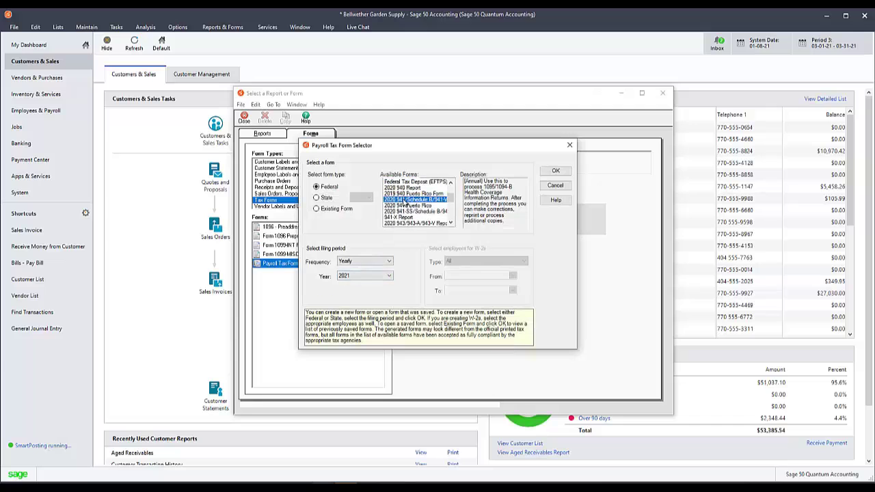
left_click(389, 291)
left_click(390, 318)
left_click(555, 171)
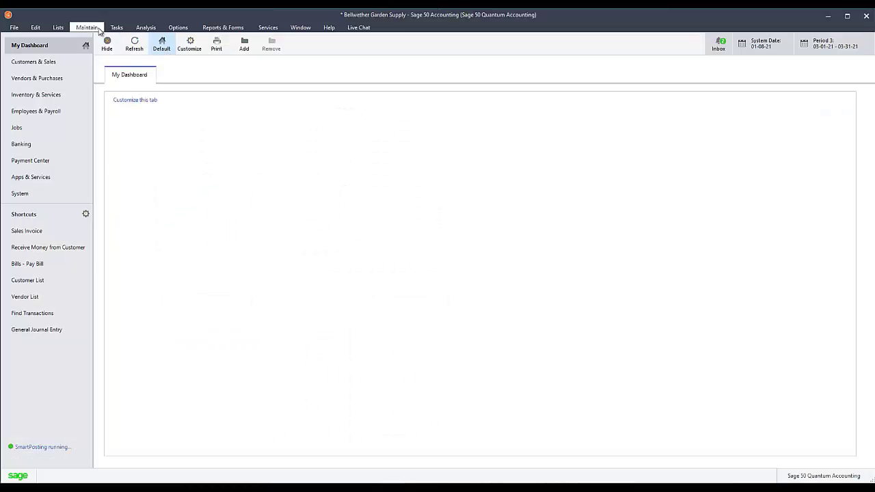
- Append --OLD to the company name in Company Information and save it
left_click(89, 30)
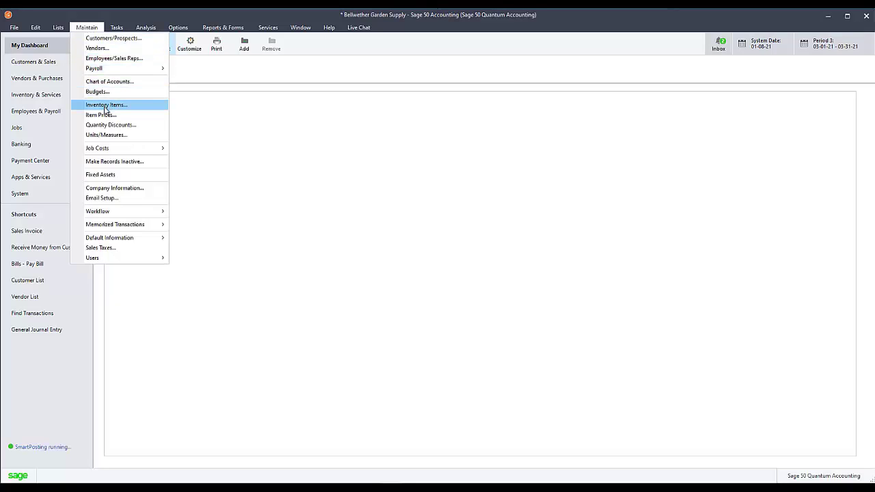
left_click(106, 189)
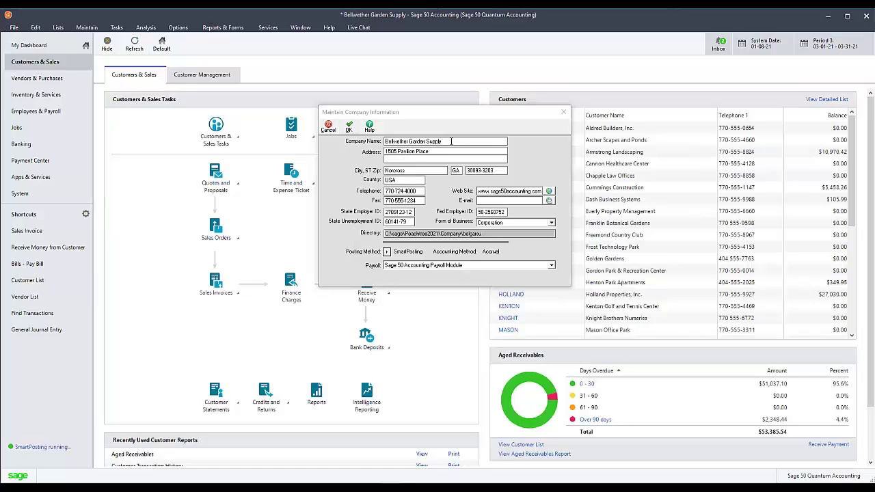
left_click(451, 141)
type("-OLD")
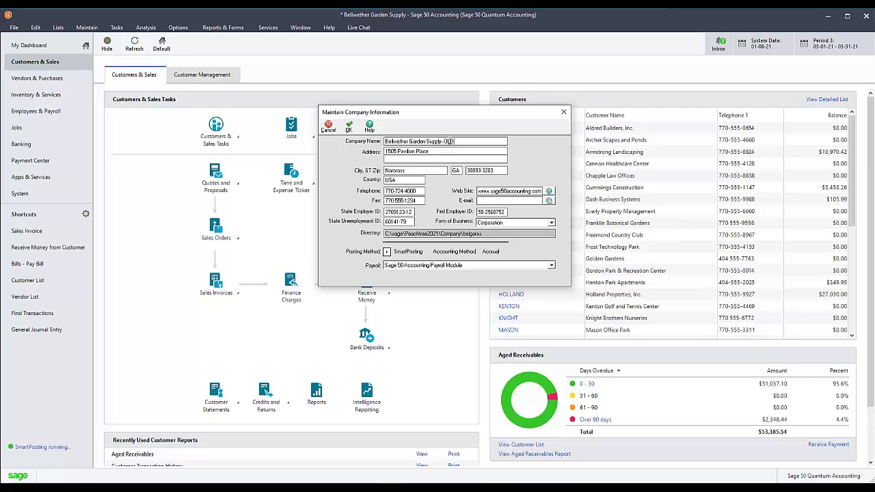
left_click(349, 128)
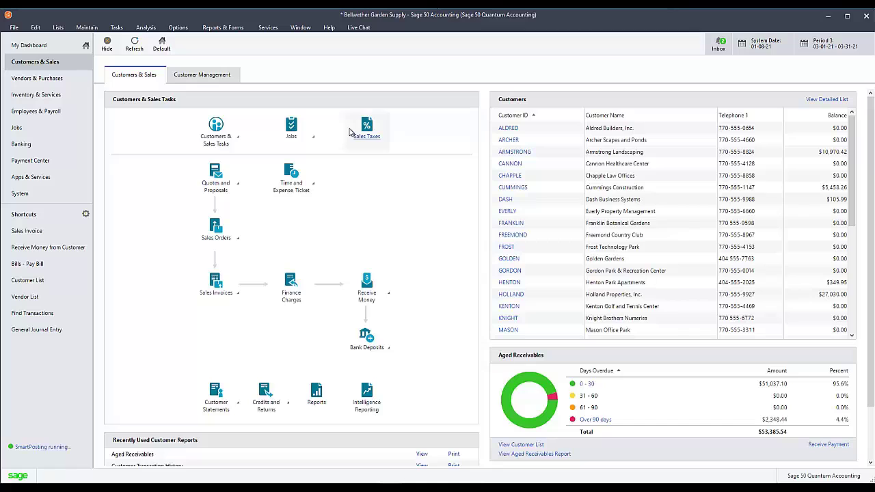
- Reopen Bellwether Garden Supply from previous companies, closing the current company
left_click(14, 28)
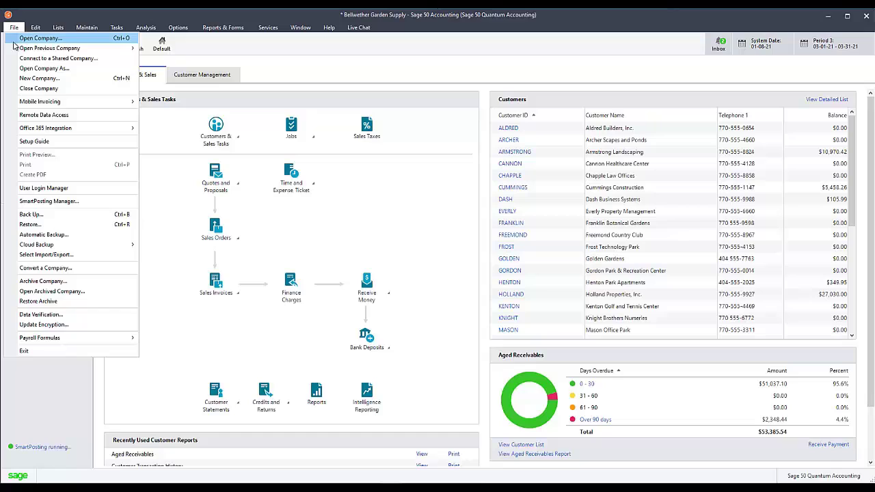
mouse_move(49, 48)
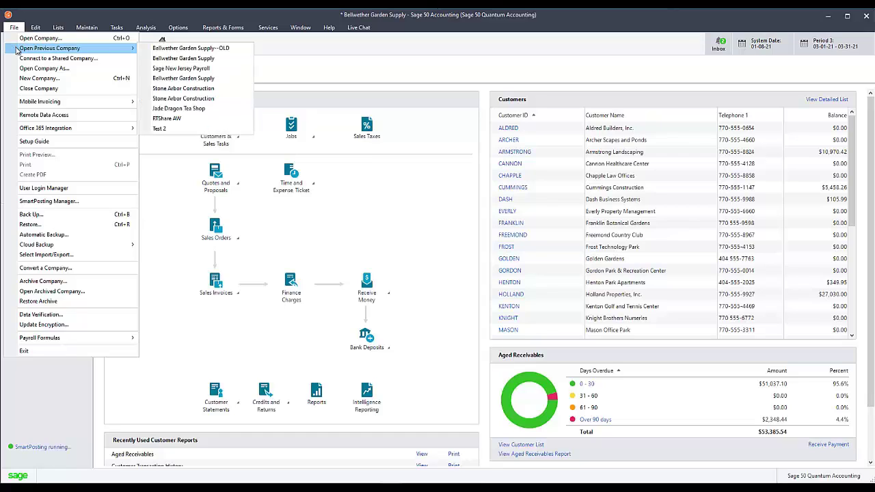
left_click(182, 61)
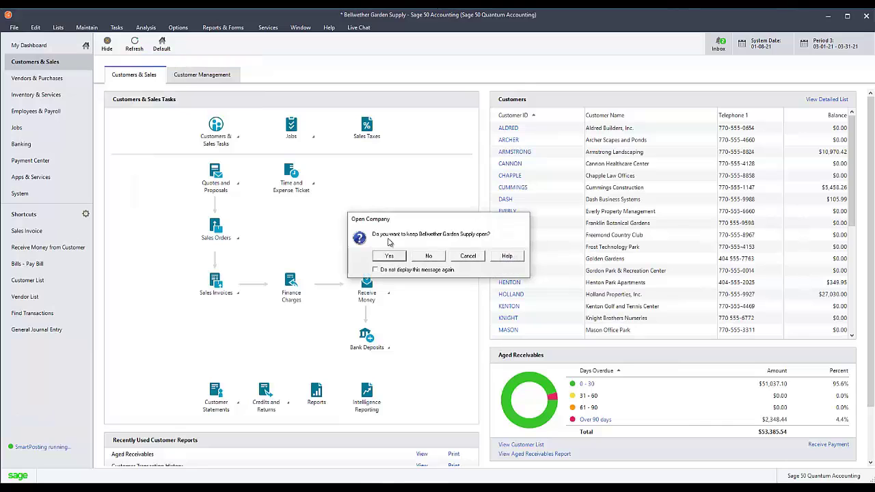
left_click(429, 257)
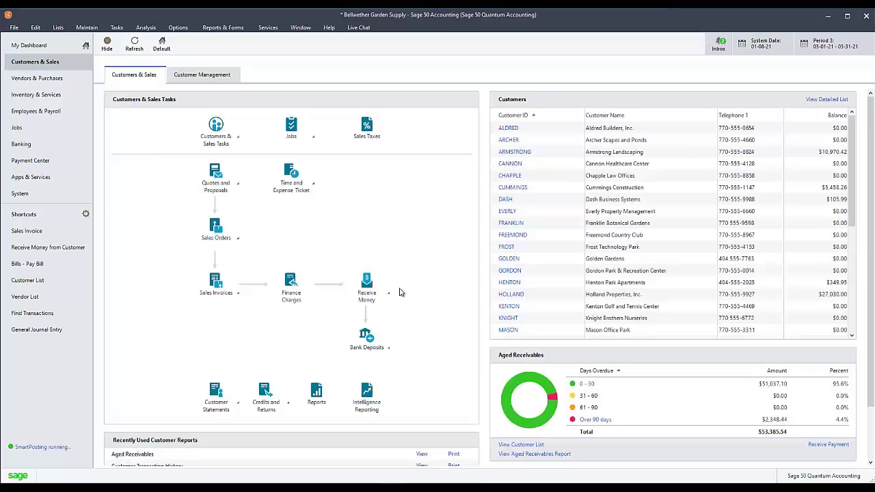
- Check the belgarsv data directory in Company Information, then exit Sage 50
left_click(87, 28)
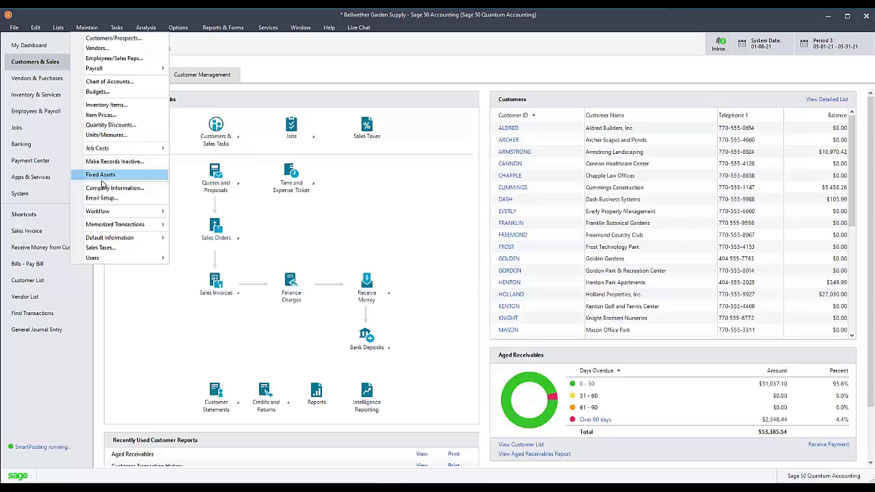
left_click(104, 188)
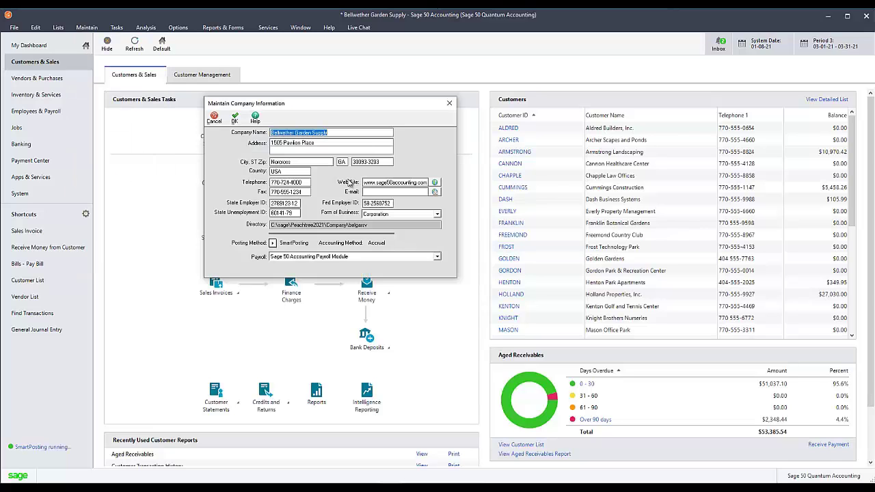
left_click_drag(375, 226, 266, 227)
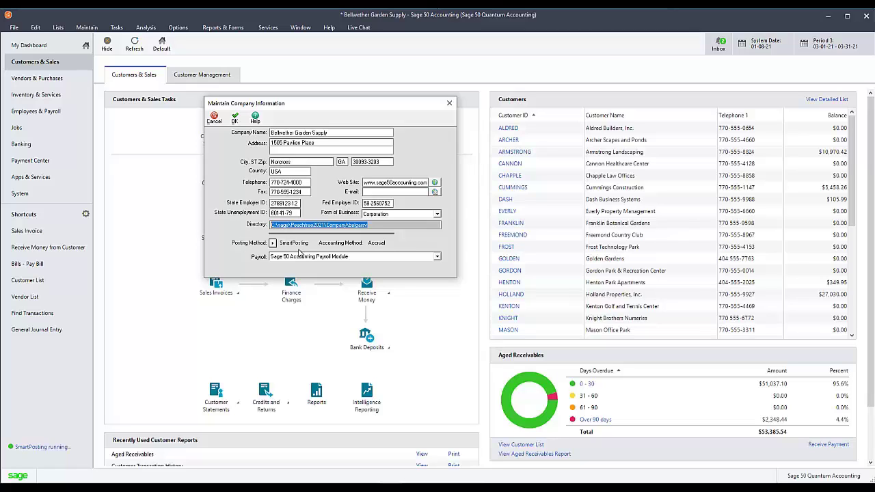
left_click(450, 104)
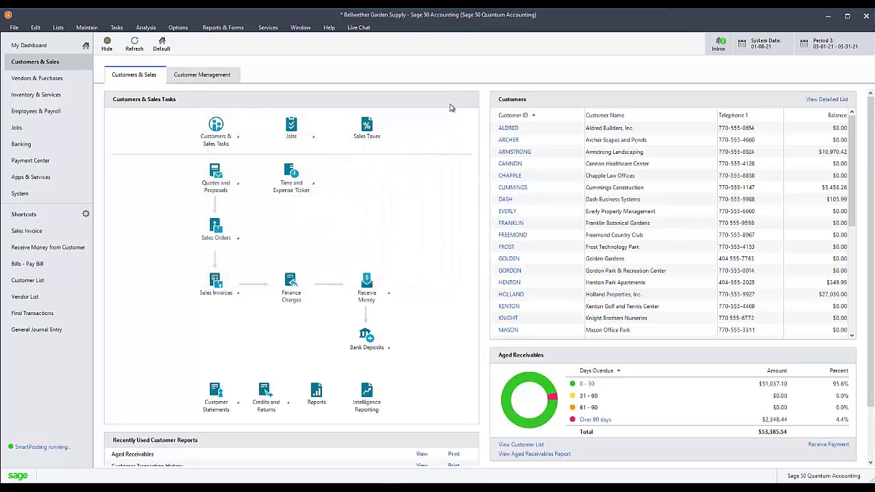
left_click(865, 18)
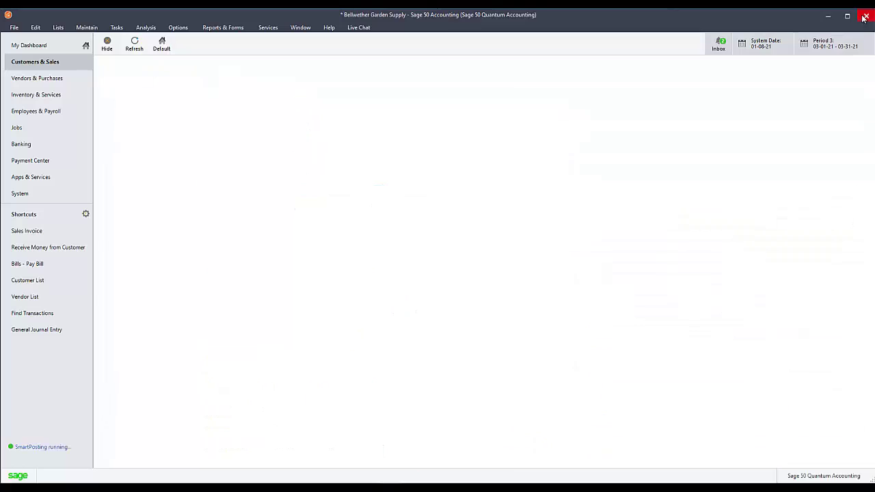
- In File Explorer, go to C:\sage\Peachtree2021\Company\belgarsu, then up to the Company folder
key("super+e")
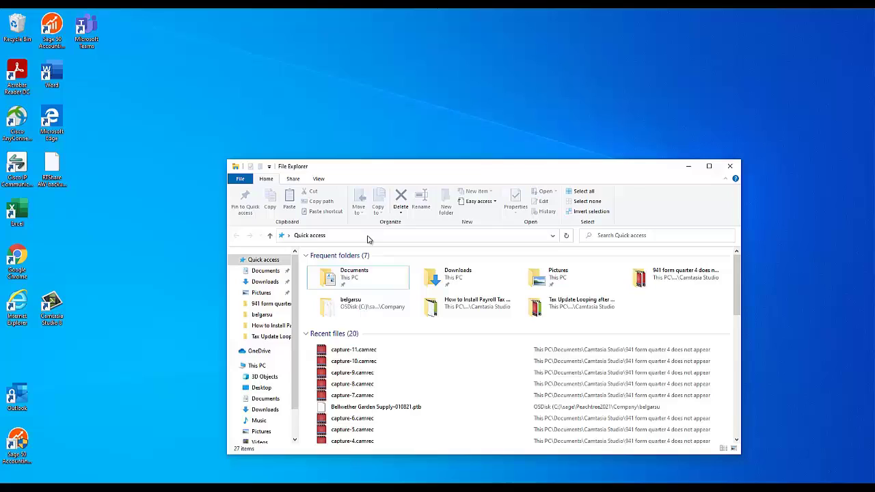
left_click(368, 236)
type("C:\\sage\\Peachtree2021\\Company\\belgarsu")
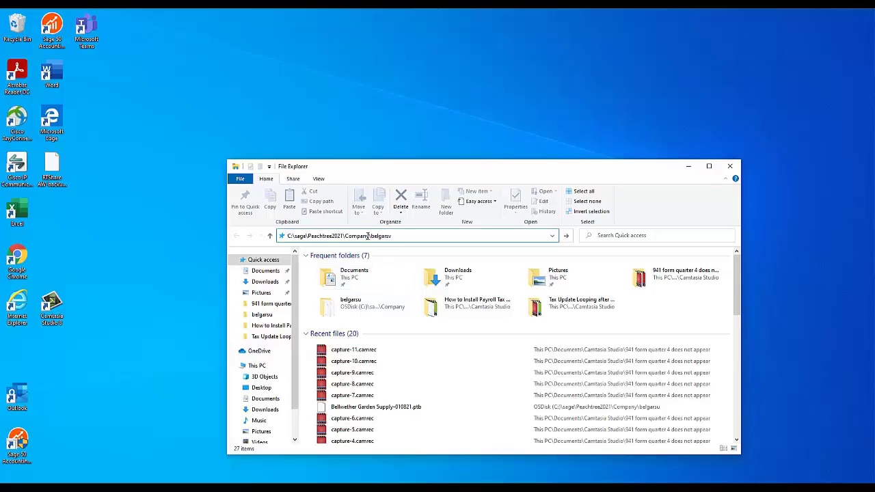
left_click(568, 236)
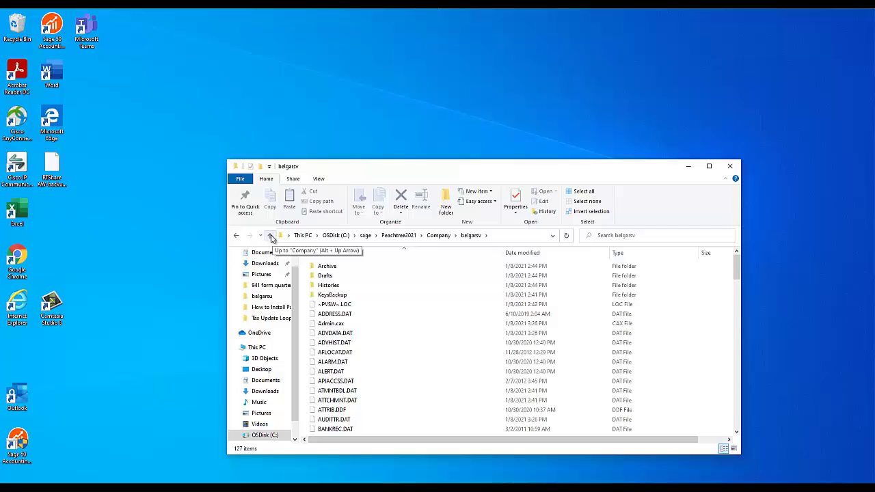
left_click(270, 236)
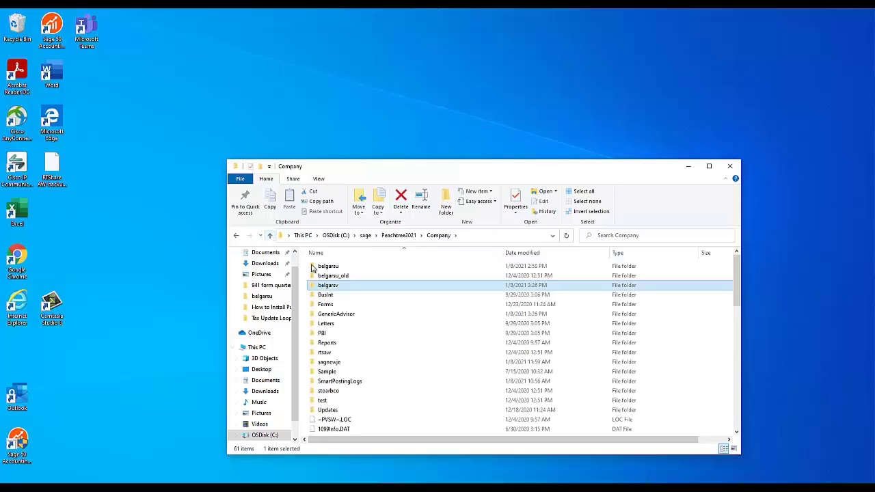
mouse_move(328, 285)
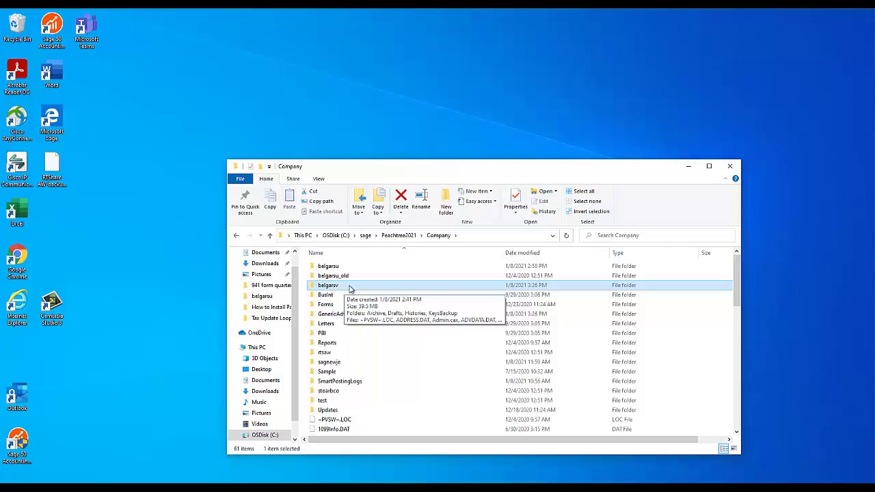
- Rename the belgarsv folder to belgarsv1 by appending a 1
right_click(350, 290)
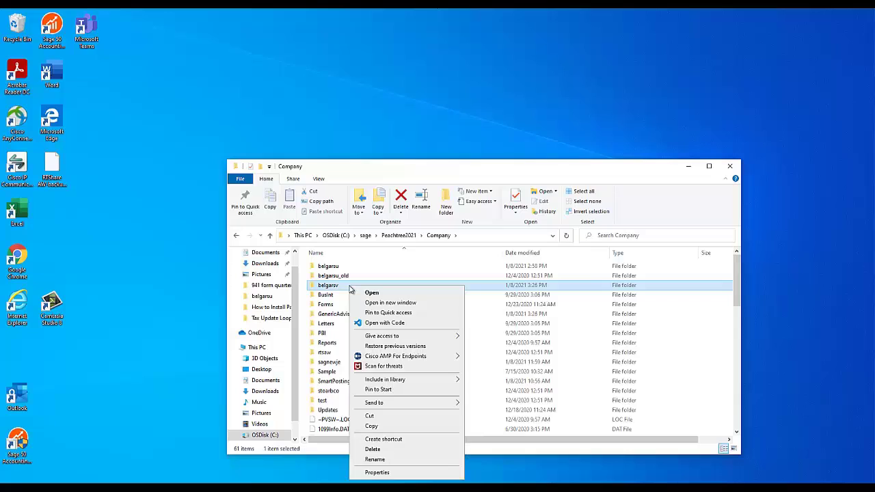
left_click(390, 459)
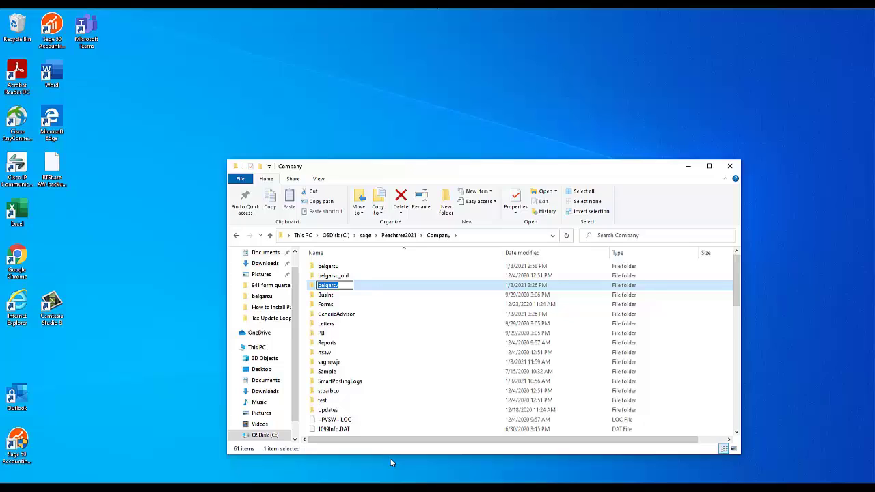
key("End")
type("1")
key("Return")
- Close File Explorer and open Bellwether Garden Supply from the renamed belgarsv1 folder via Browse
left_click(729, 165)
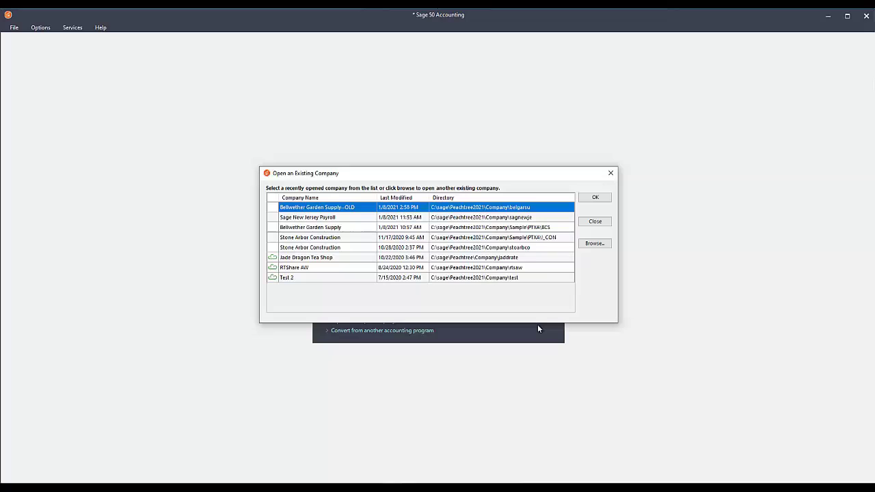
left_click(588, 244)
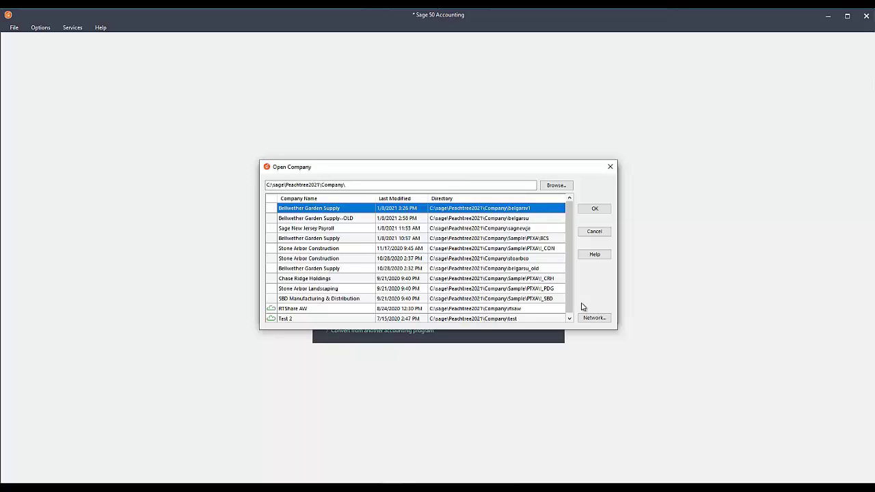
left_click(593, 210)
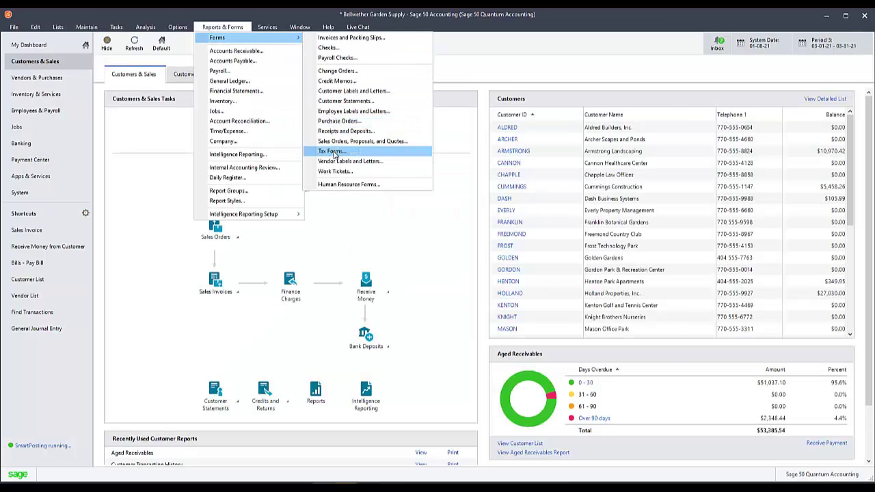
- Start a preview of the Payroll Tax Forms from Tax Forms
left_click(372, 153)
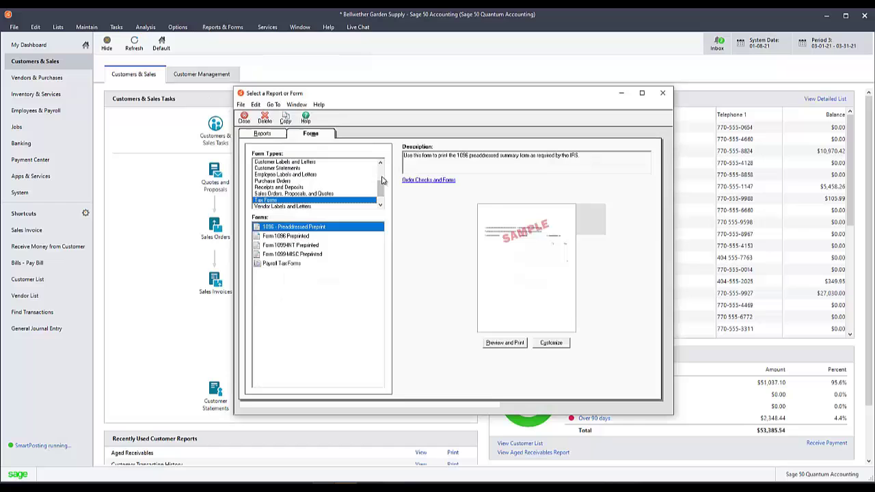
left_click(310, 263)
left_click(505, 346)
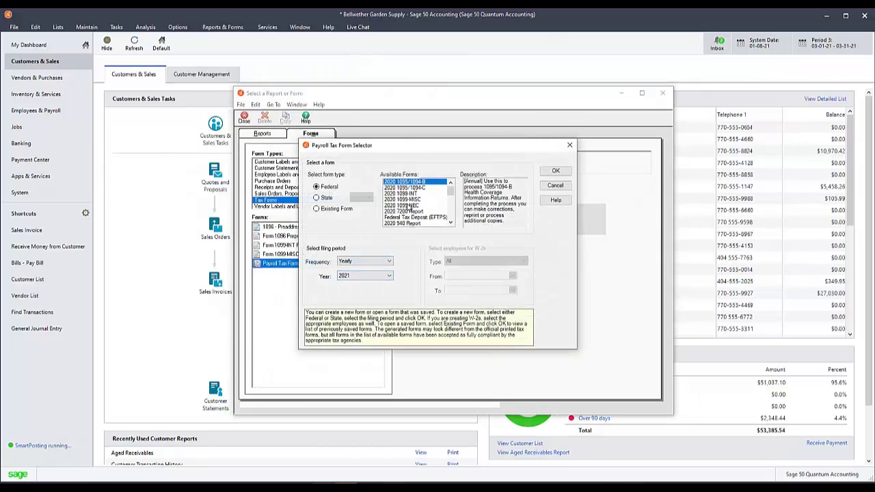
scroll(409, 205, "down", 2)
- Load the 2020 941/Schedule B/941-V form, quarterly filing, 4th quarter
left_click(414, 199)
left_click(383, 290)
left_click(366, 329)
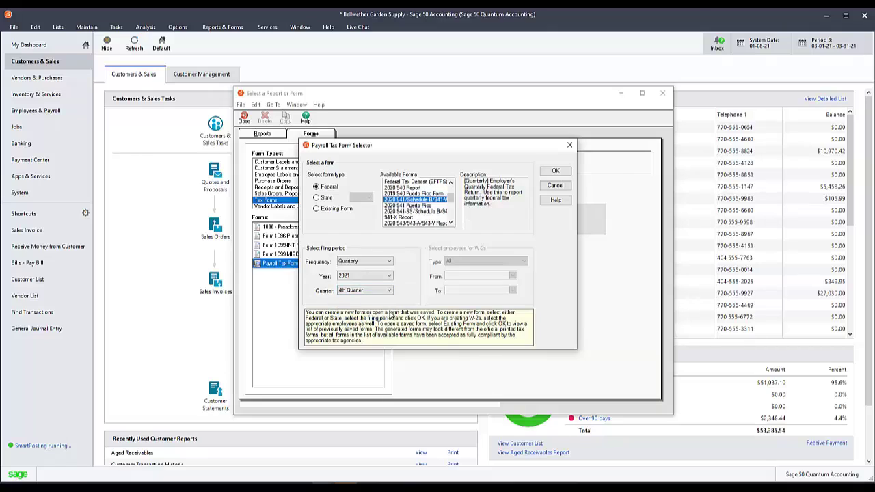
left_click(555, 171)
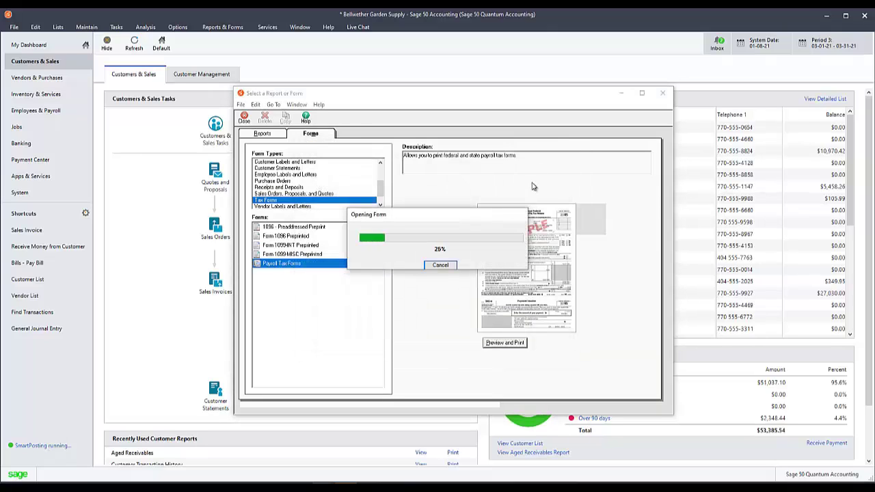